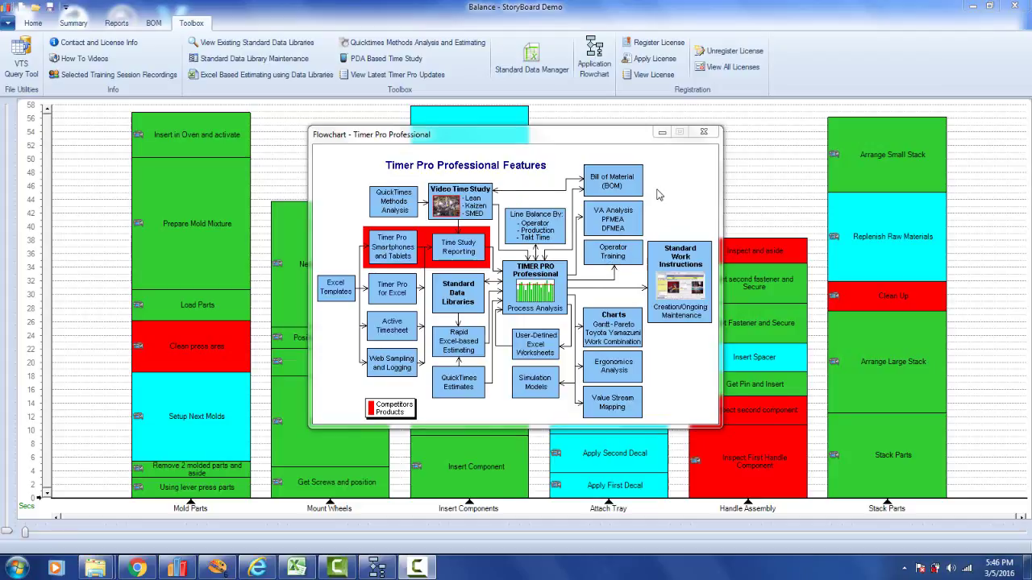
- Minimize the features flowchart window to reveal the six-station balance chart
click(661, 132)
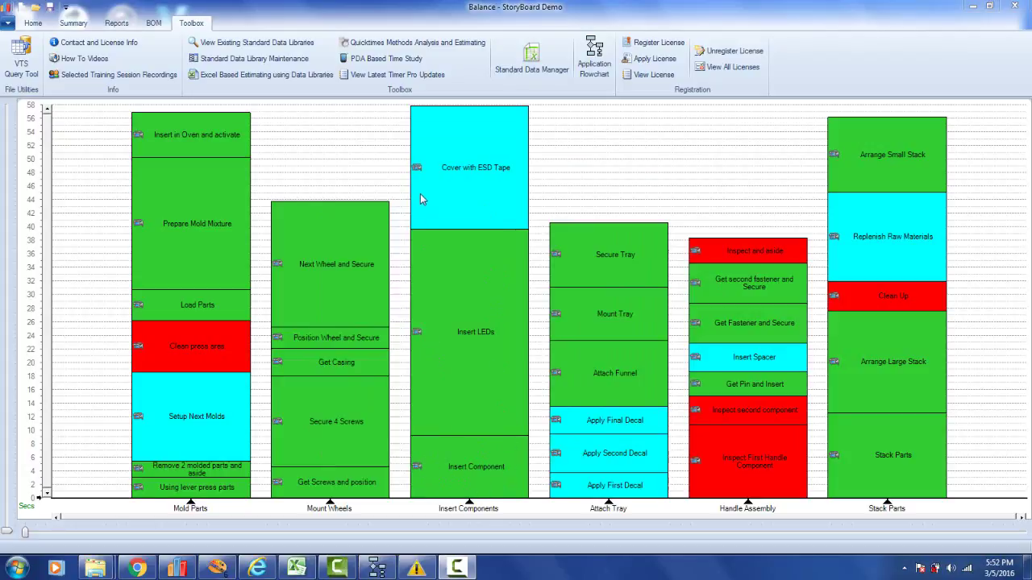
click(414, 467)
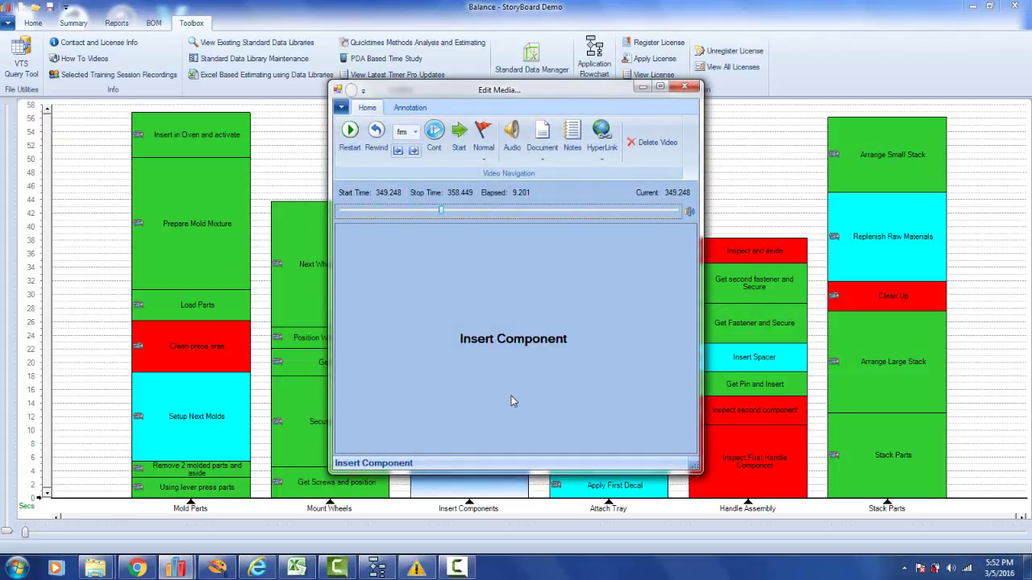
click(510, 398)
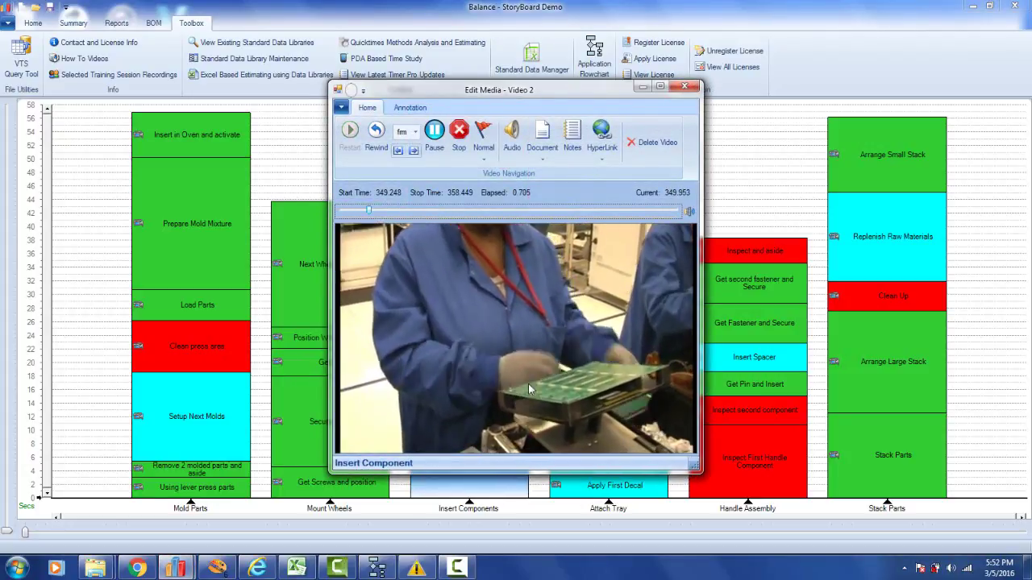
click(685, 87)
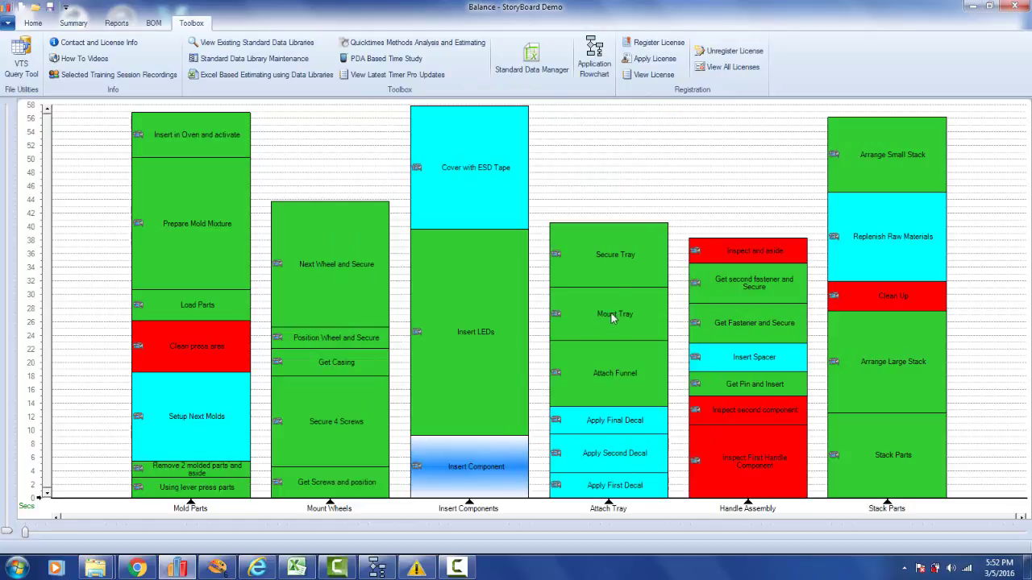
- Export the Insert Components column's tasks to a new StoryBoard1 Excel workbook with Story Board
mouse_move(462, 278)
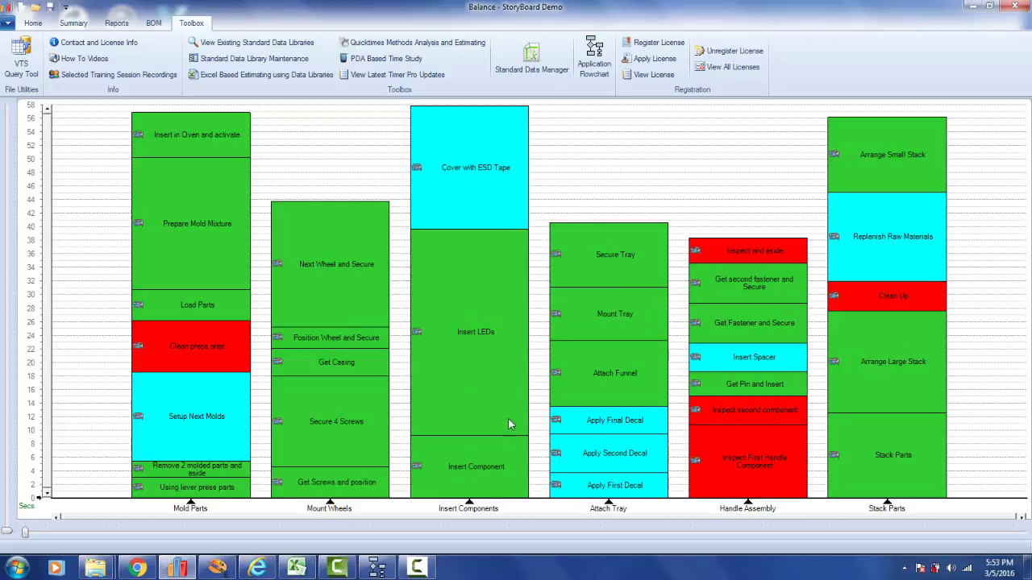
mouse_move(466, 512)
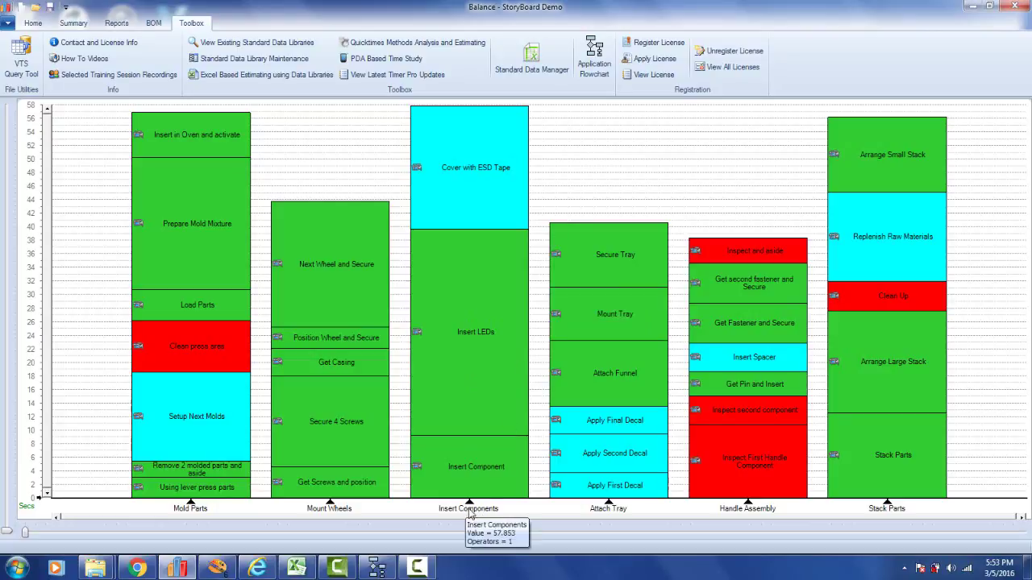
right_click(471, 514)
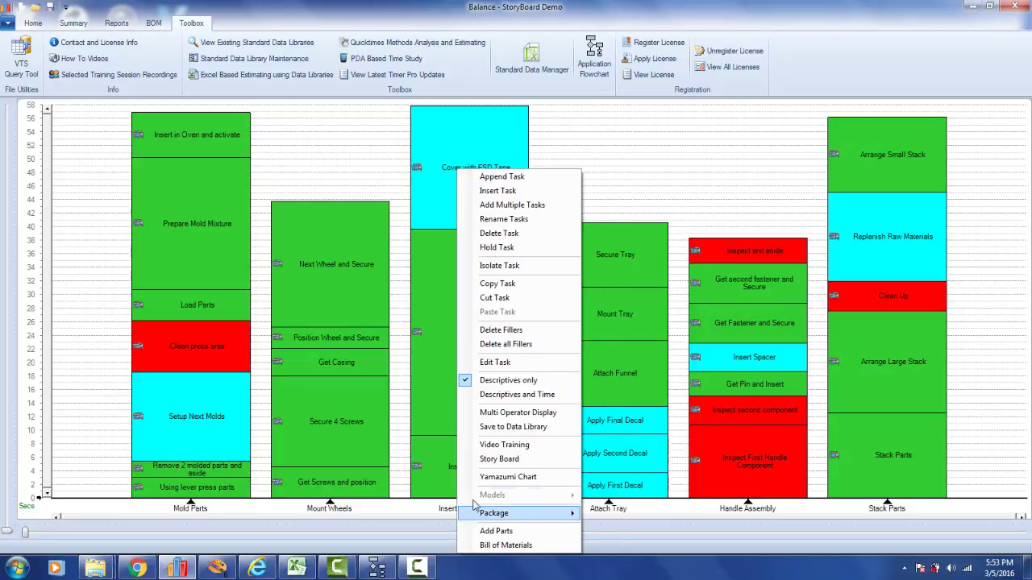
click(499, 459)
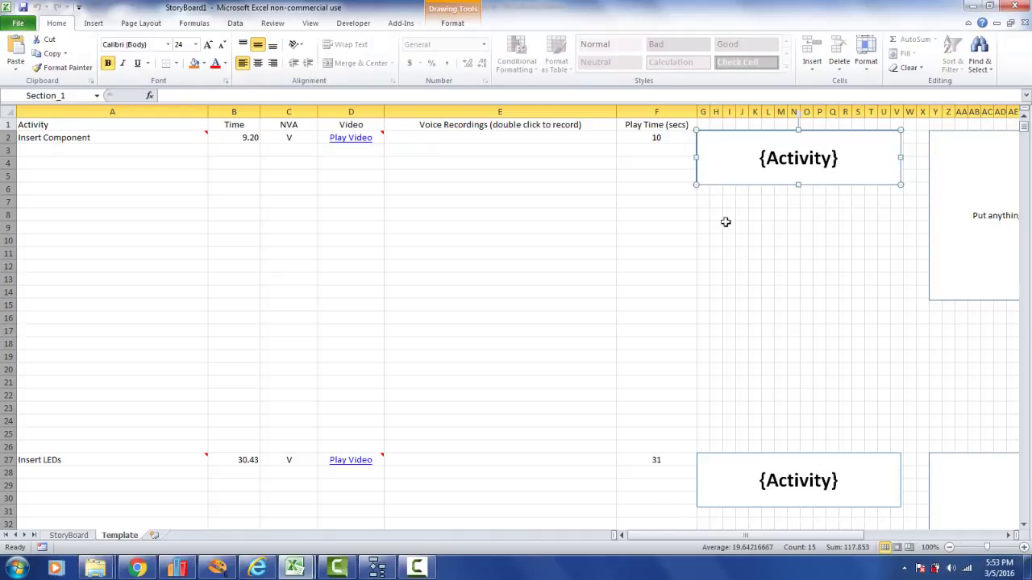
click(103, 138)
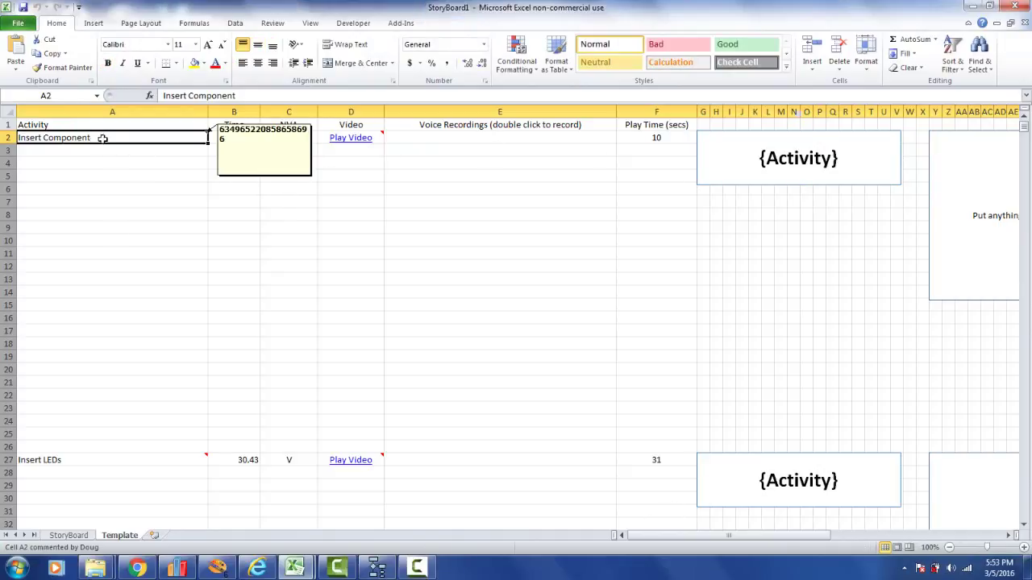
click(92, 459)
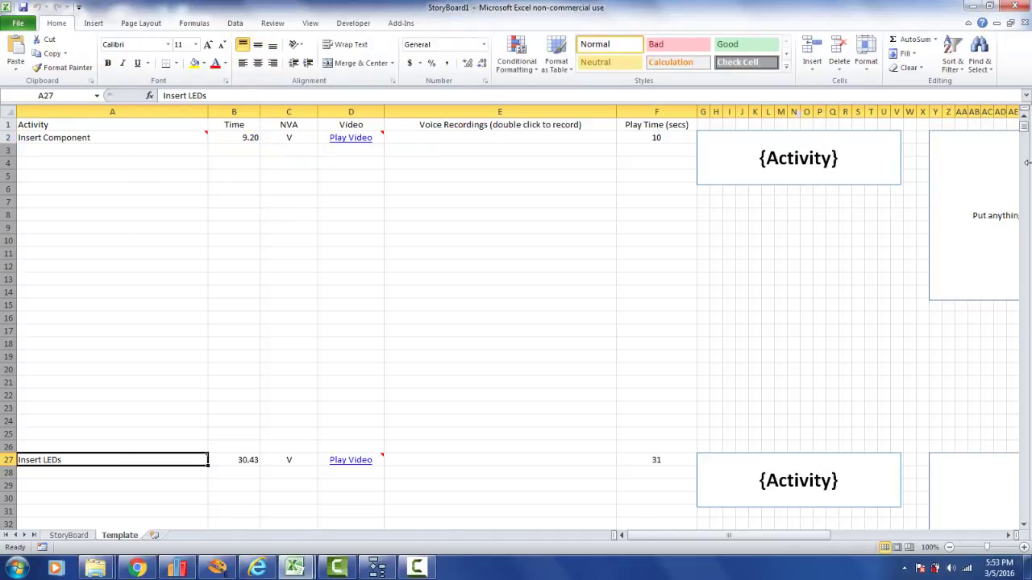
click(1023, 524)
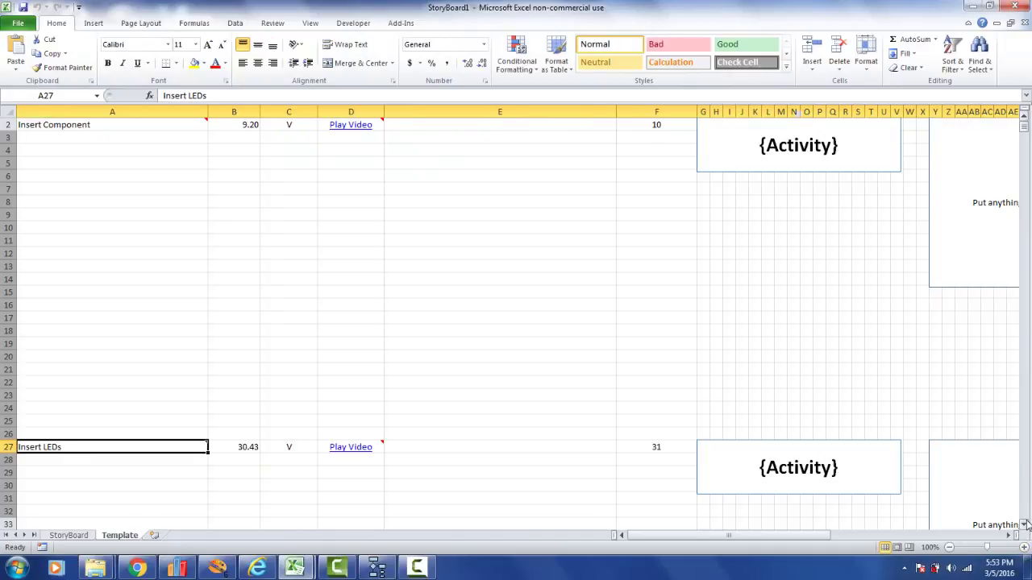
scroll(1025, 524, down, 1)
scroll(258, 484, down, 7)
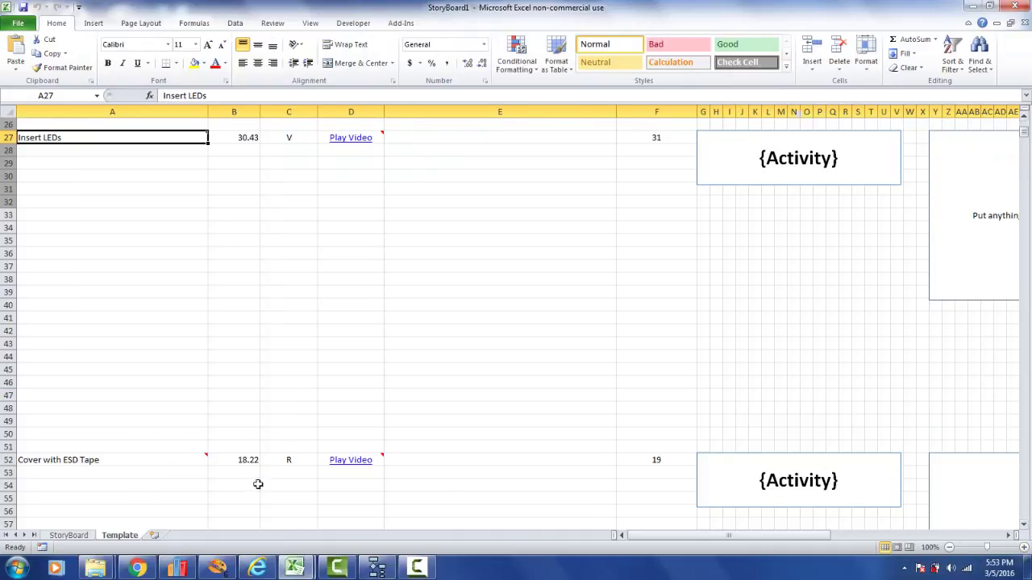
click(115, 461)
mouse_move(403, 141)
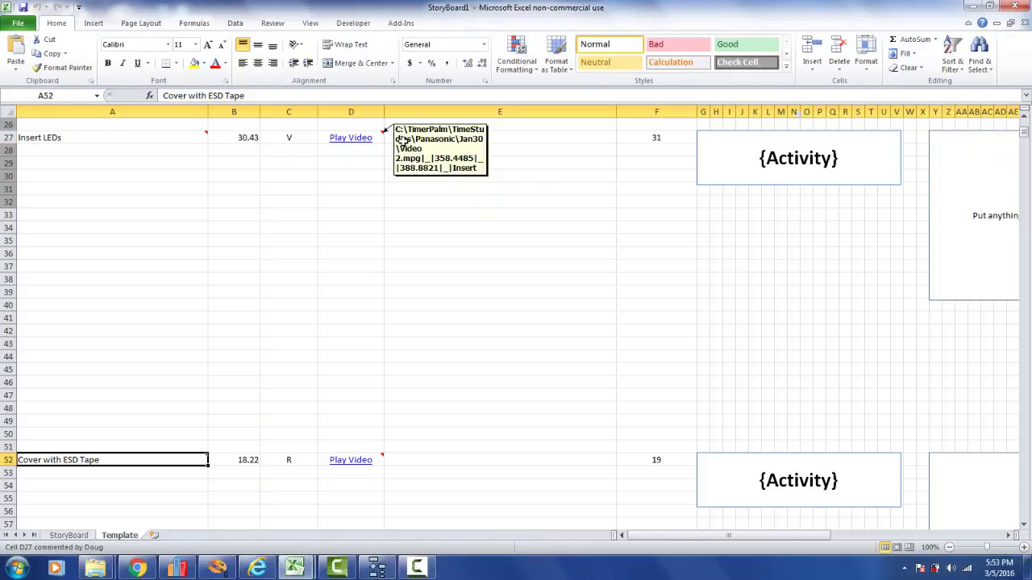
drag(1025, 131, 1024, 125)
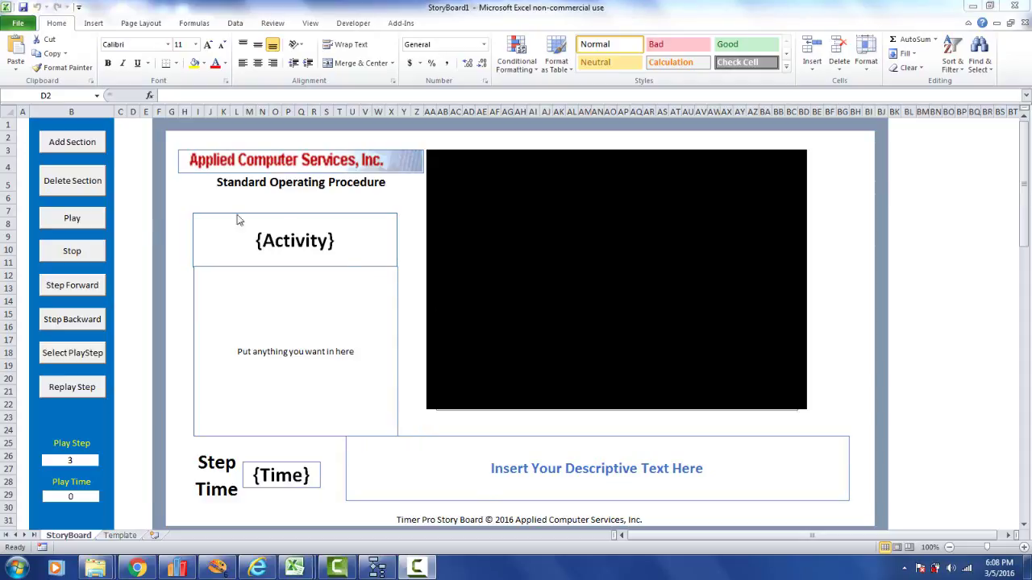
- Play the storyboard, stop it, then step back and forward to Insert LEDs (30.434)
click(71, 219)
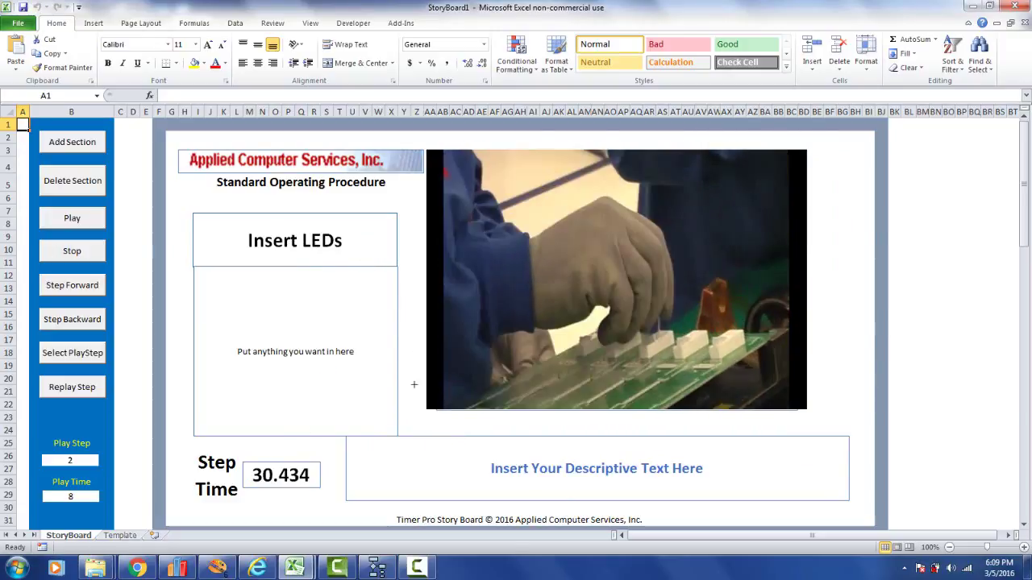
click(87, 254)
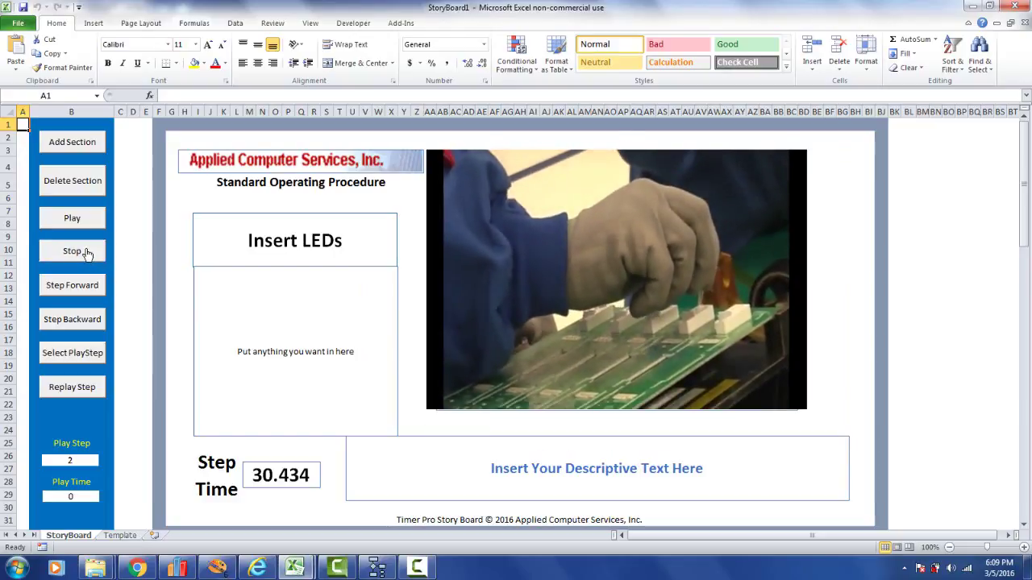
click(83, 324)
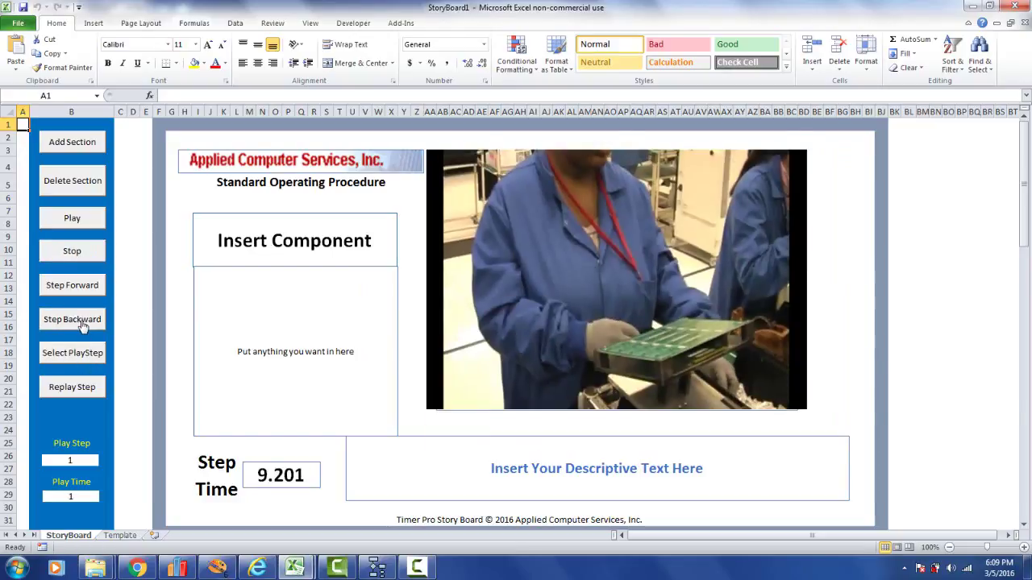
click(84, 288)
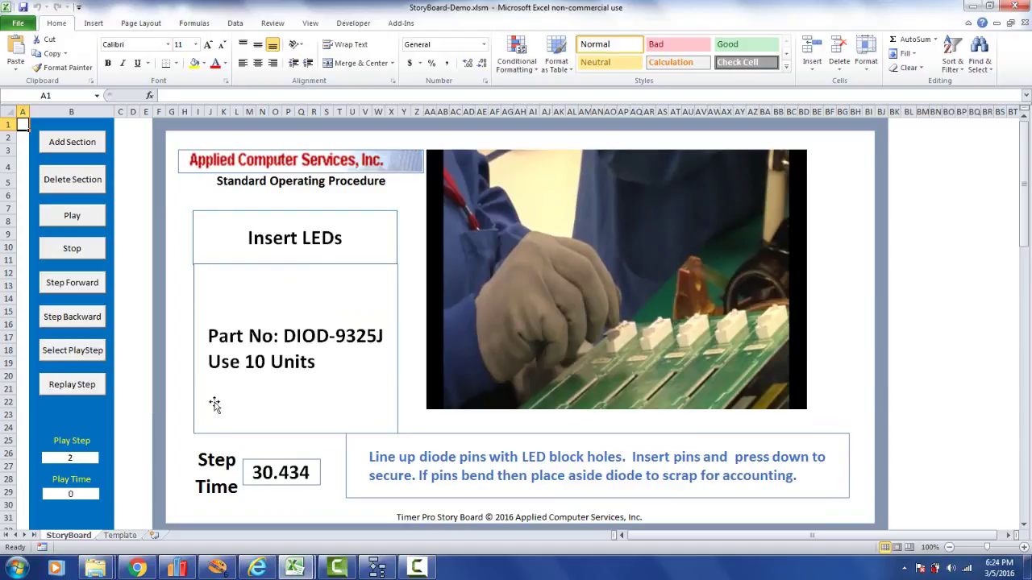
- Inspect the Template sheet's Insert LEDs row and its step-time and instruction boxes, then return to StoryBoard
click(121, 536)
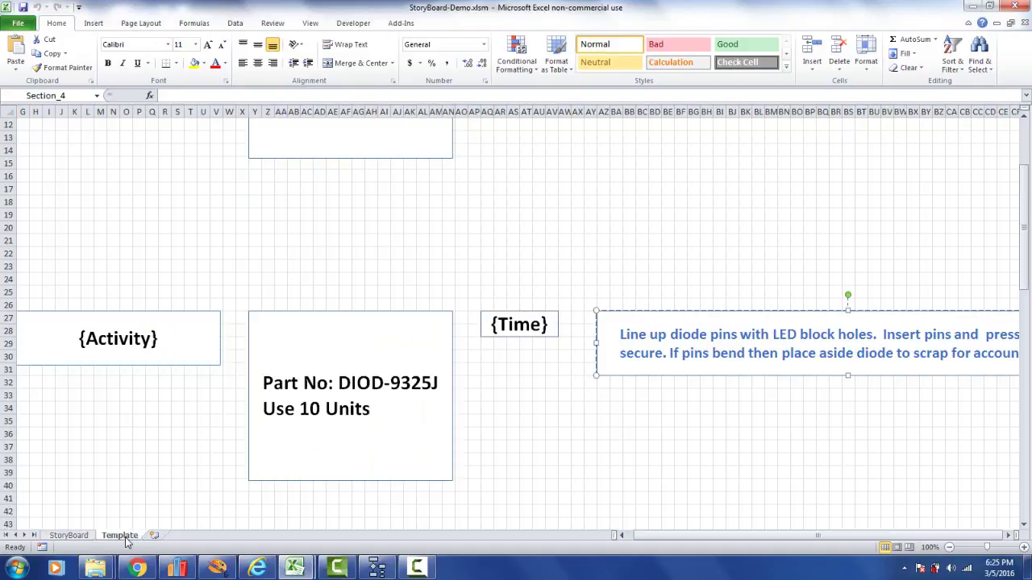
scroll(215, 440, left, 5)
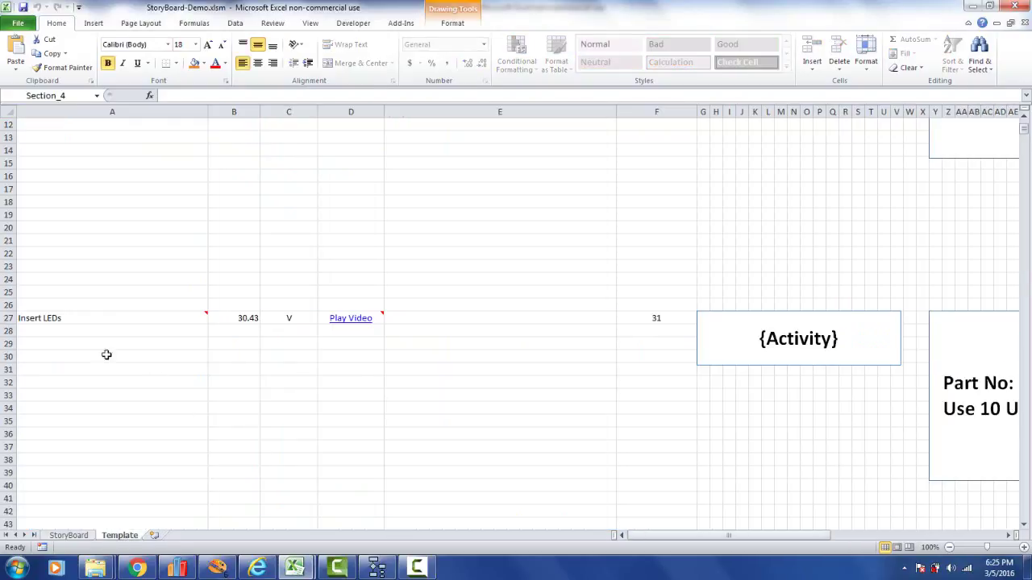
click(65, 317)
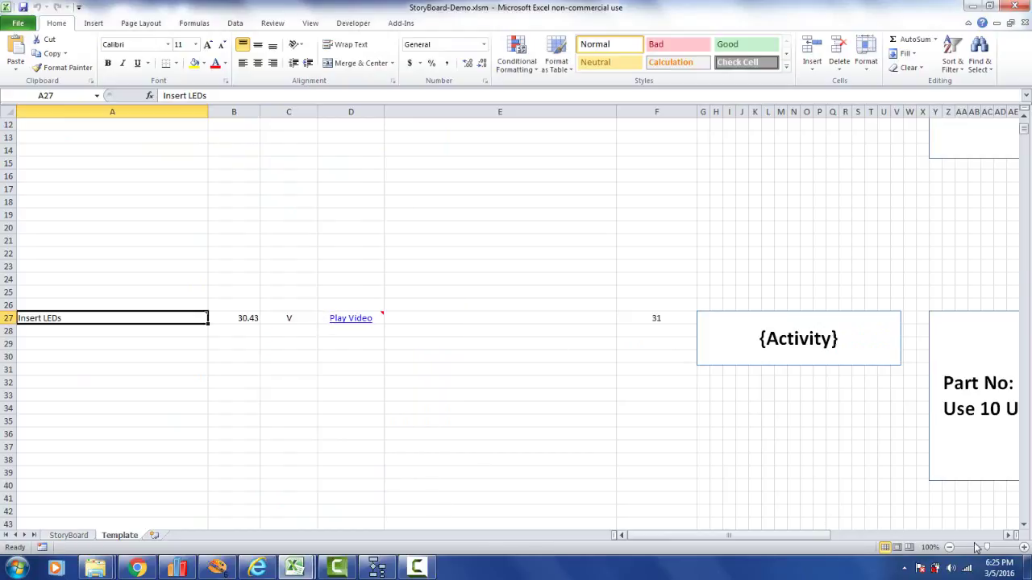
click(1007, 535)
click(1008, 535)
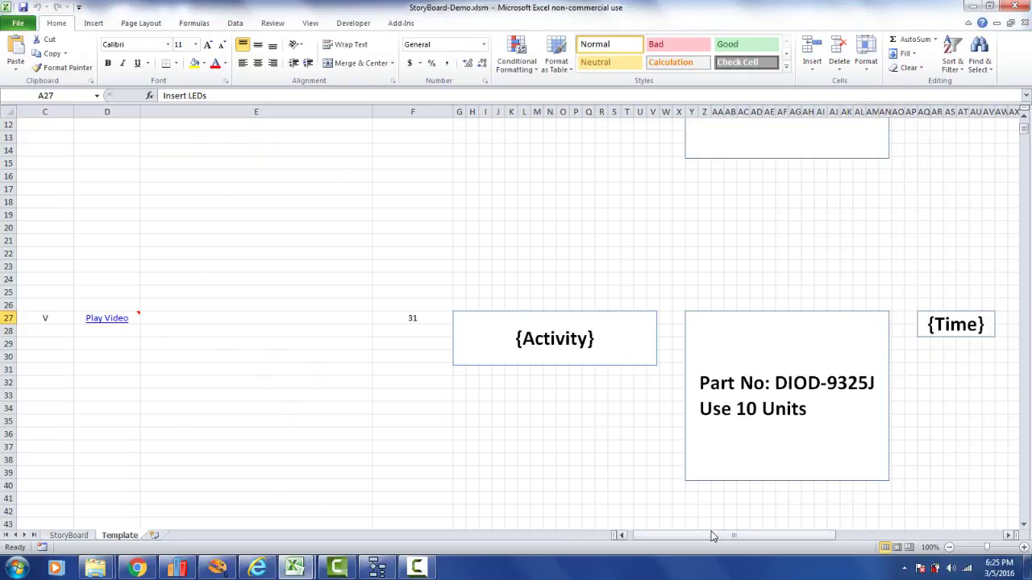
drag(714, 535, 707, 536)
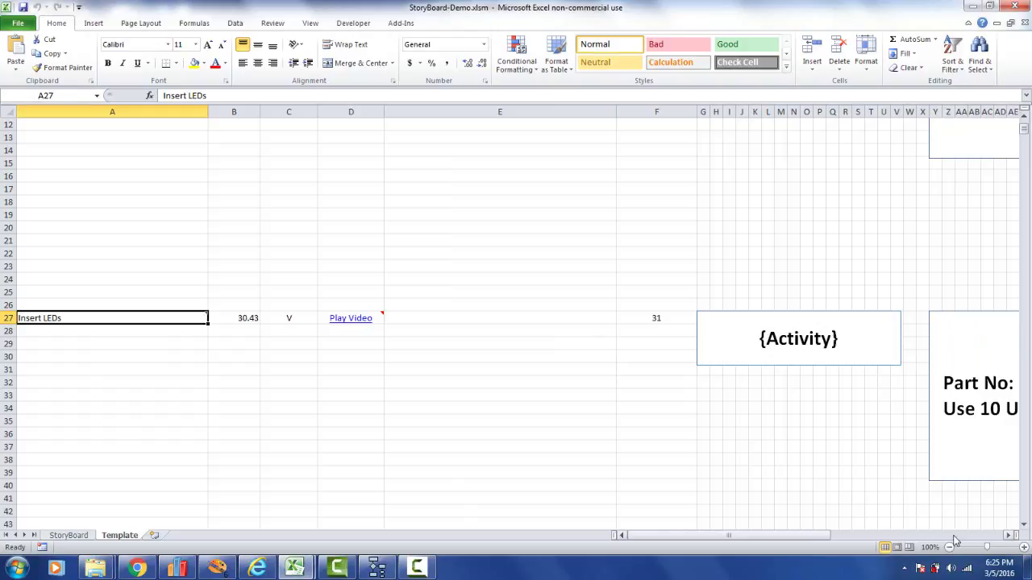
click(1007, 535)
click(1008, 535)
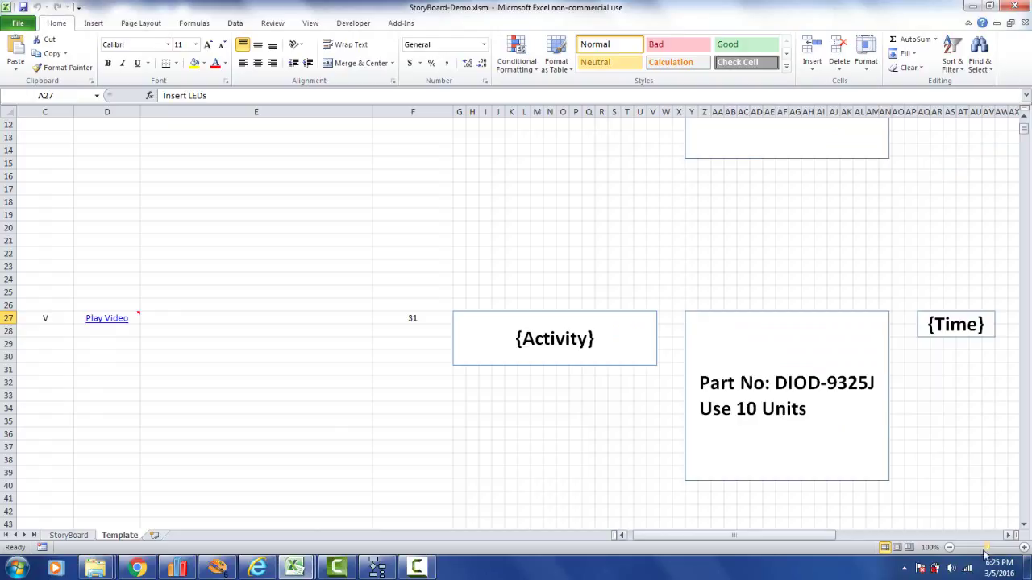
click(1008, 536)
click(1009, 536)
click(1009, 536)
click(1009, 536)
click(1009, 536)
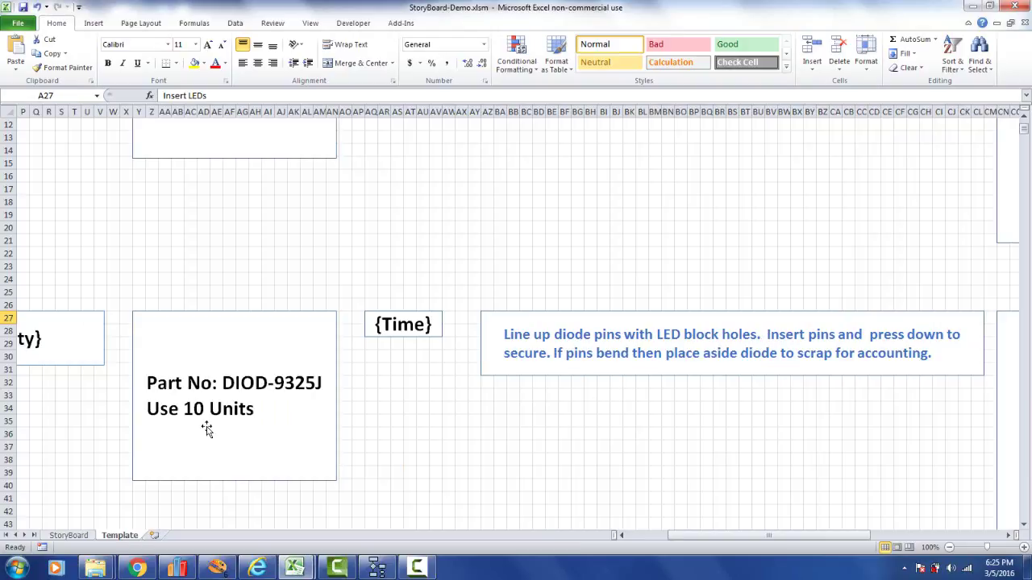
click(67, 535)
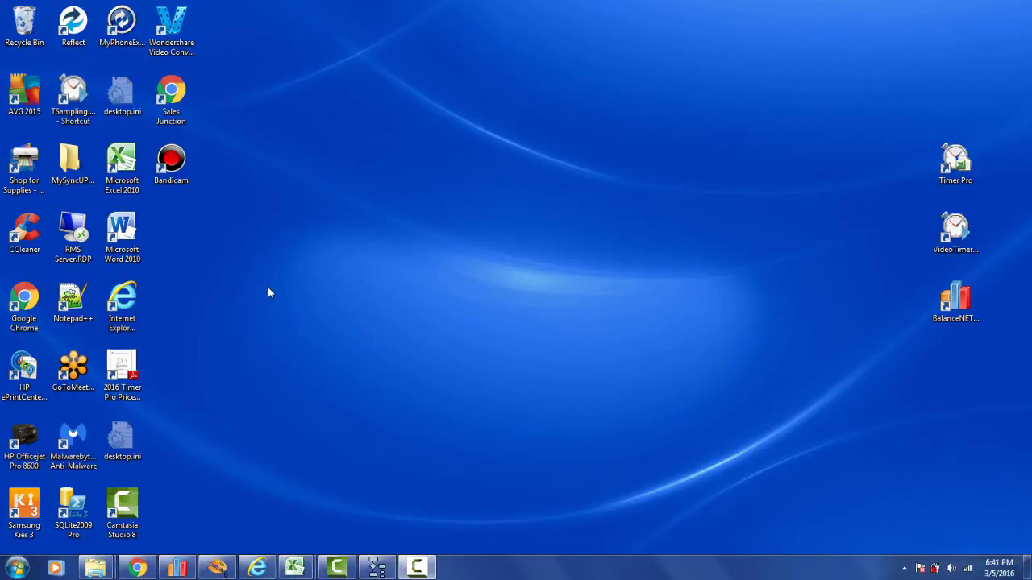
- Launch Bandicam from the desktop in rectangle Screen Recording mode over the storyboard
click(175, 164)
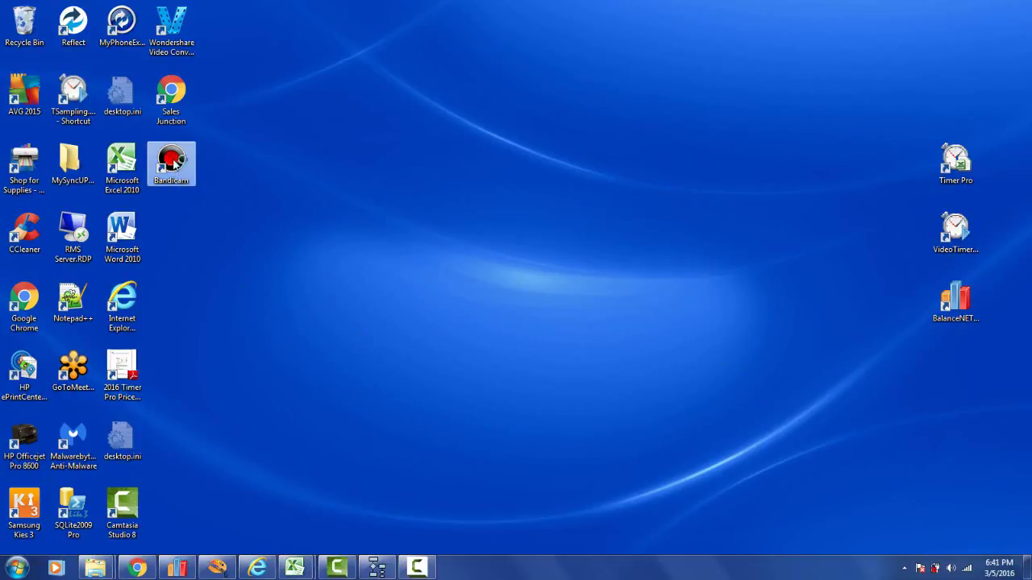
double_click(175, 164)
click(436, 153)
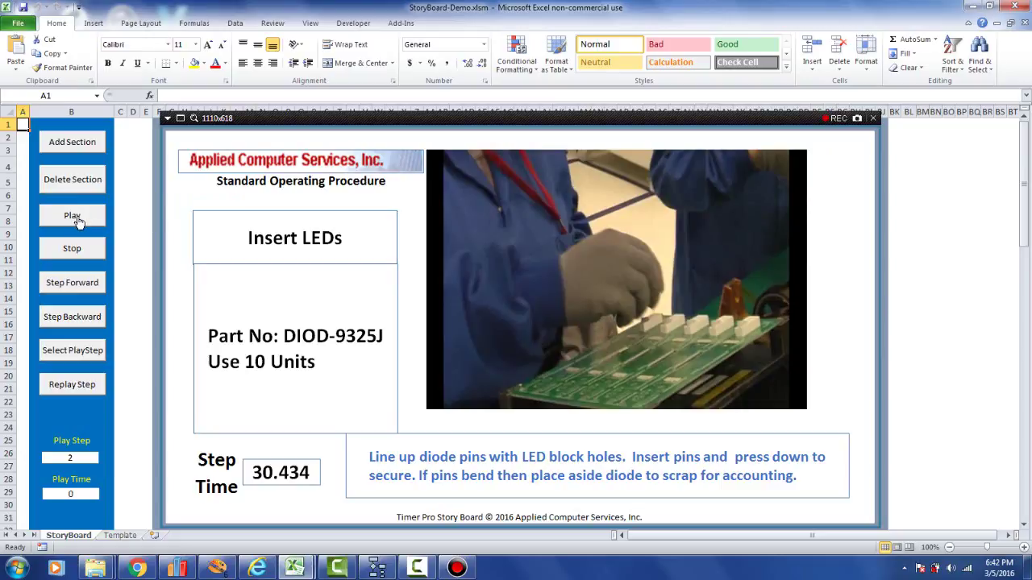
- Start the storyboard playing from Insert Component and begin recording it with Bandicam
click(78, 218)
click(840, 119)
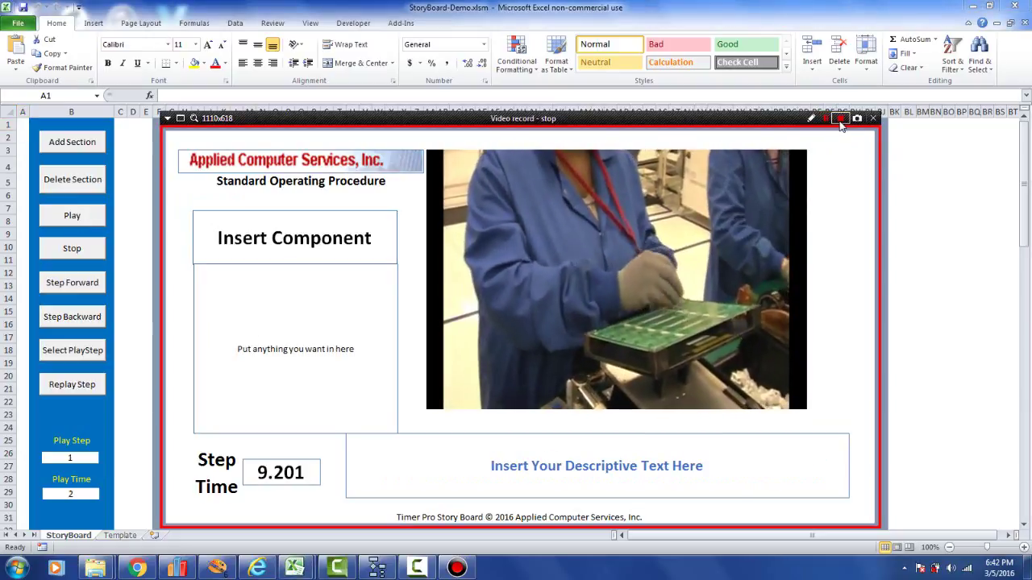